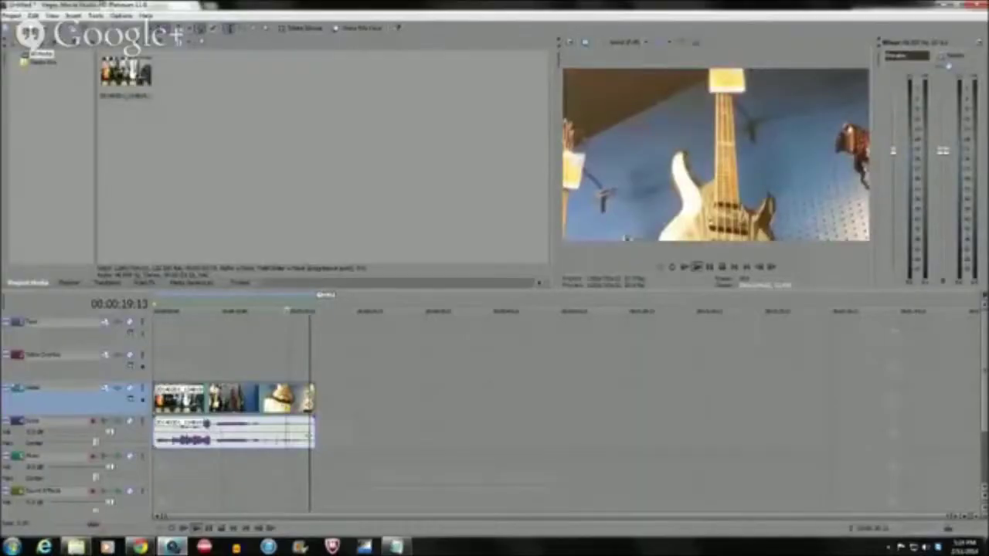
# Step: Move the playhead earlier, view the audio event's properties without changes, then bring up the video event's options
pyautogui.click(263, 332)
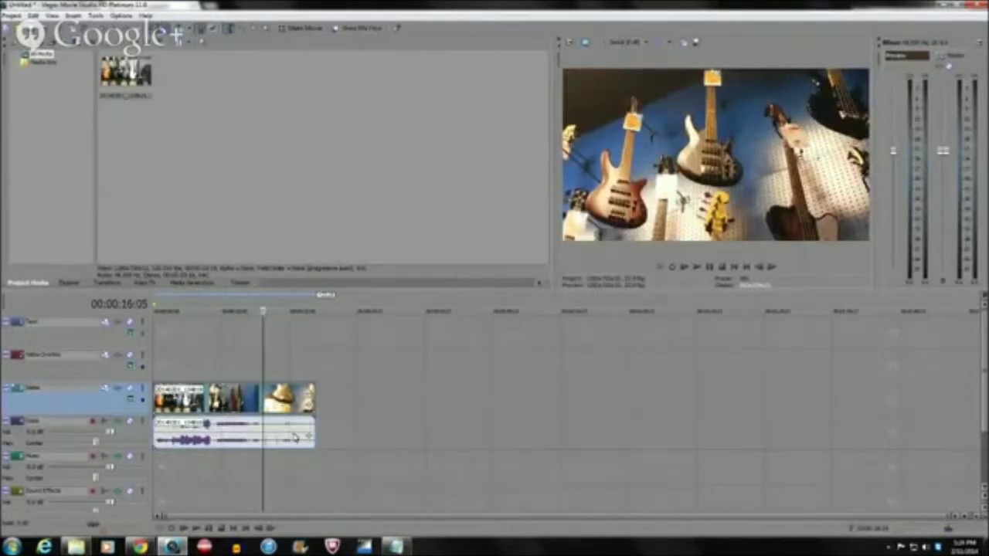
pyautogui.rightClick(296, 437)
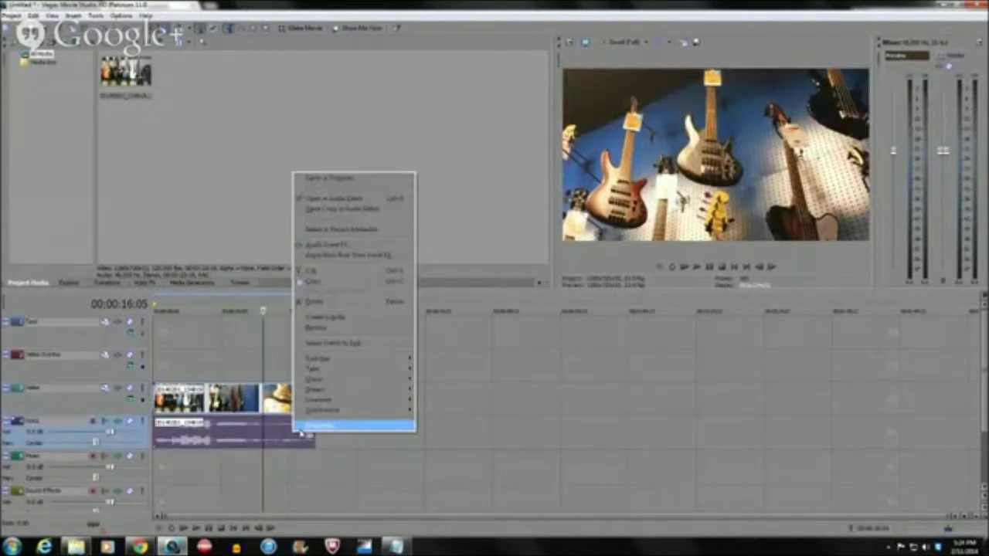
pyautogui.click(301, 430)
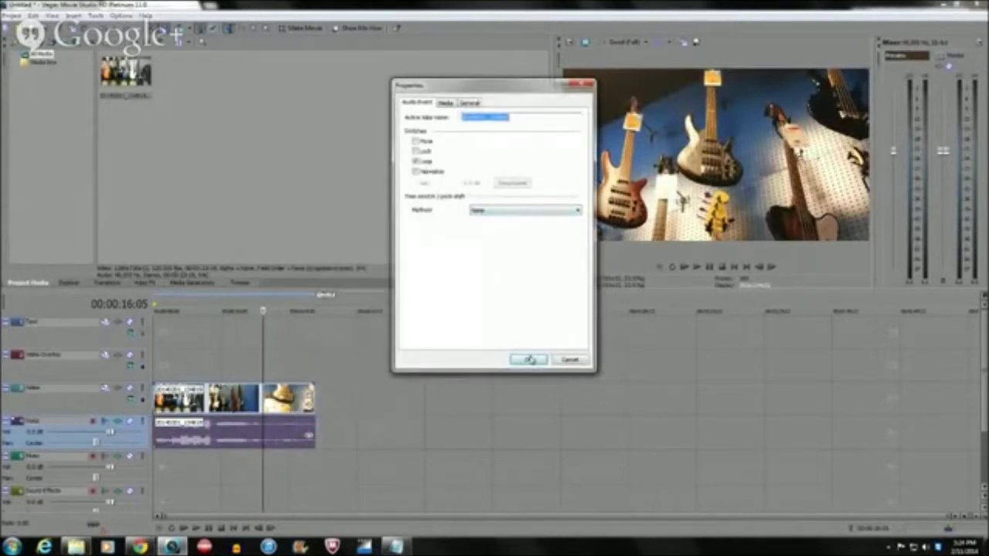
pyautogui.click(568, 360)
pyautogui.rightClick(299, 408)
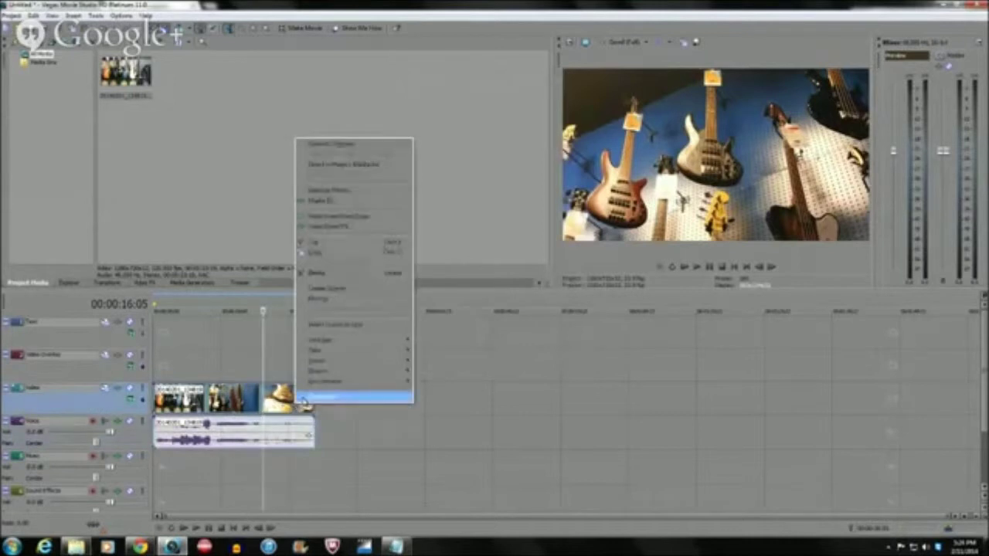
# Step: Give the guitar video event a playback rate of 0.25 in its Properties
pyautogui.click(305, 402)
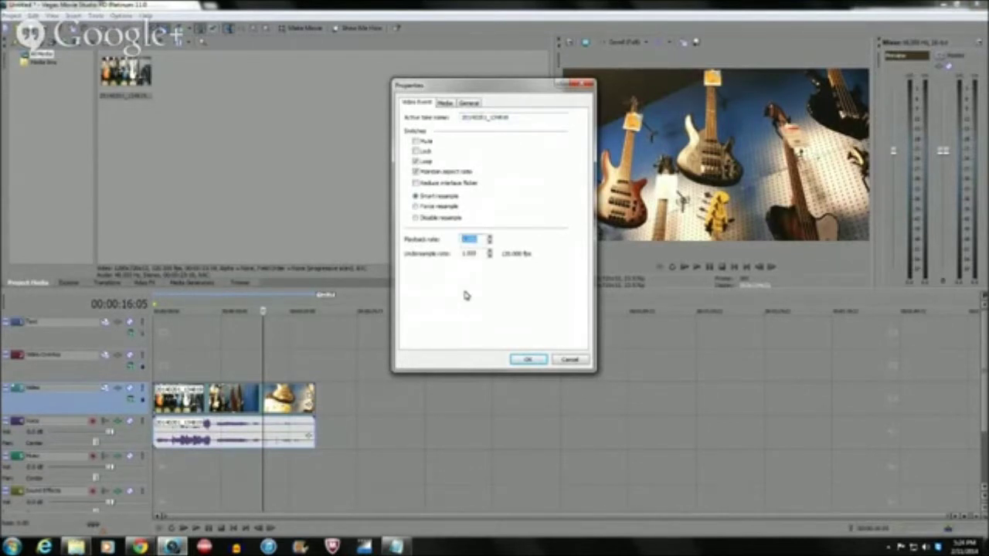
pyautogui.write('0.250')
pyautogui.click(516, 361)
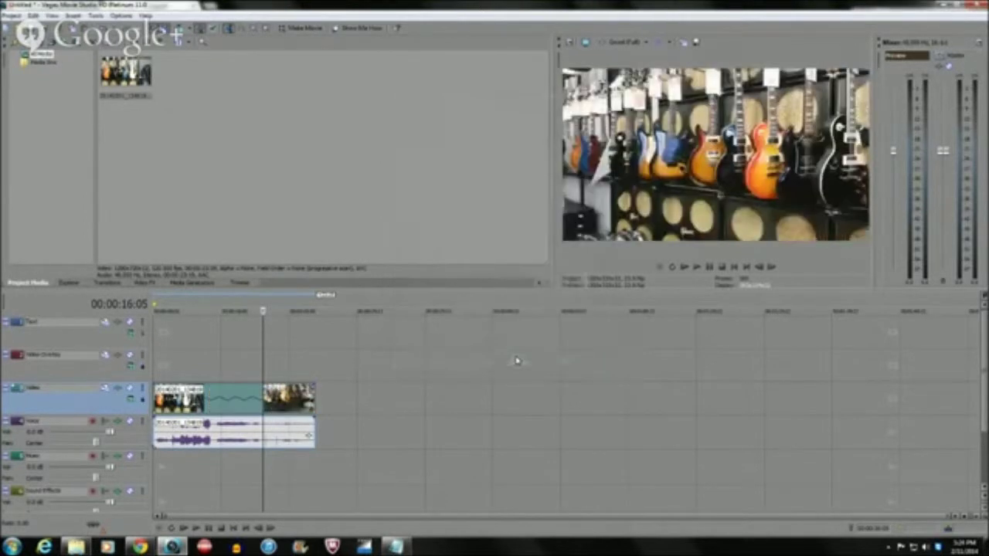
pyautogui.click(698, 267)
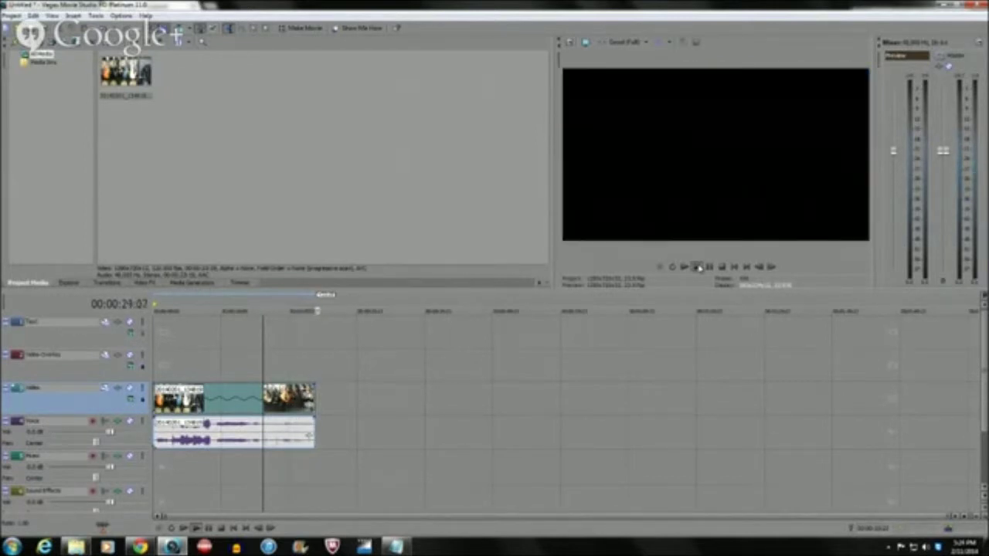
pyautogui.click(738, 267)
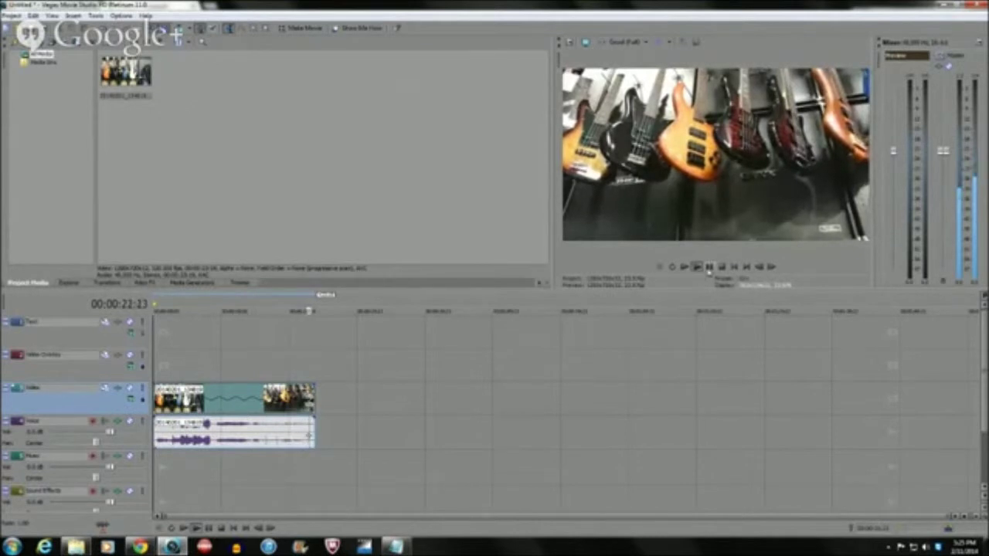
pyautogui.click(709, 268)
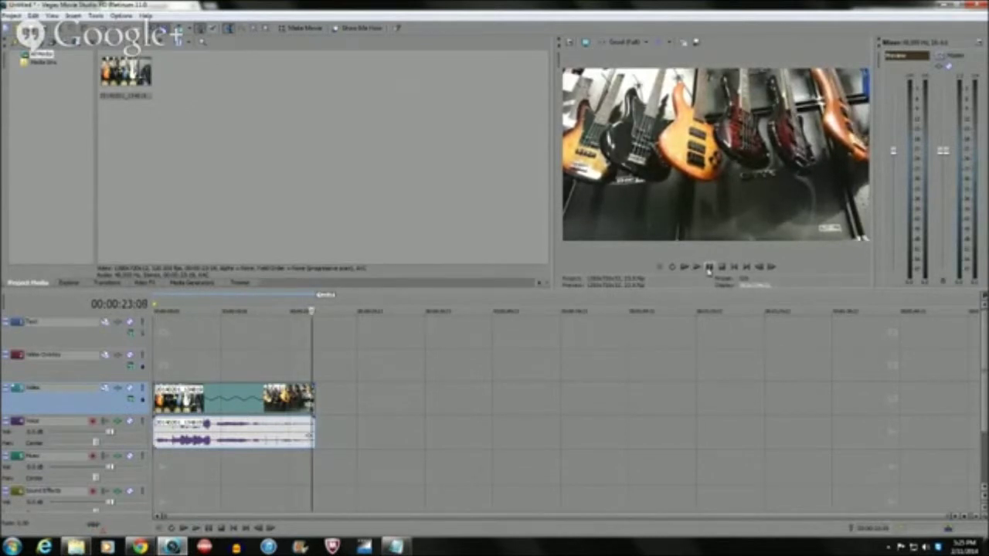
pyautogui.click(695, 266)
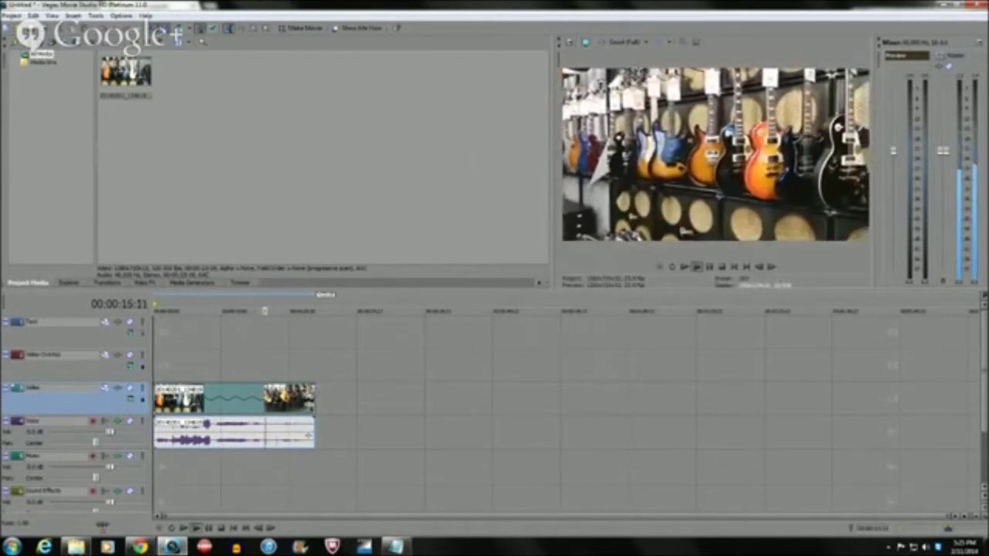
pyautogui.moveTo(315, 417)
pyautogui.mouseDown()
pyautogui.moveTo(457, 418)
pyautogui.moveTo(483, 390)
pyautogui.mouseUp()
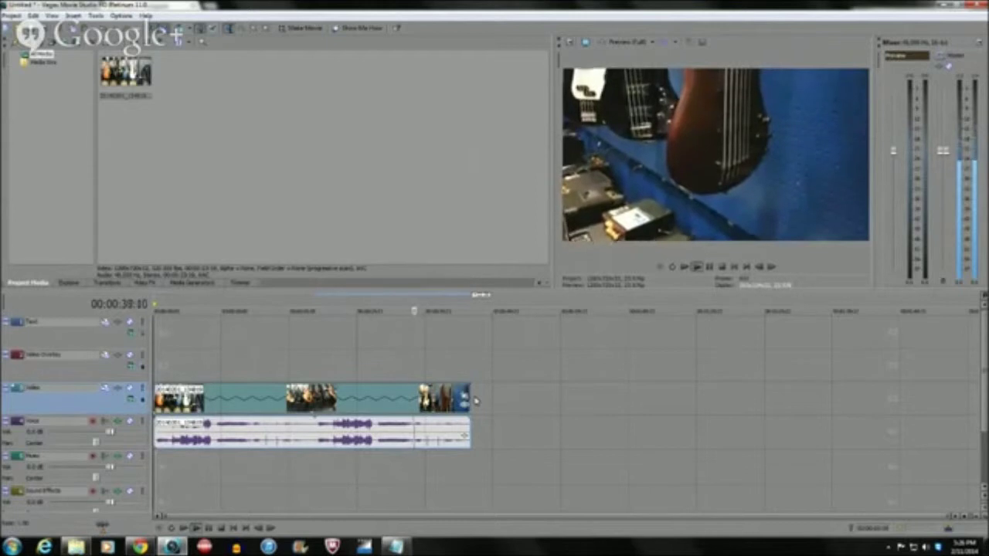
# Step: Mark a time range after the clip and stretch the video and audio events much longer
pyautogui.moveTo(475, 399); pyautogui.dragTo(664, 414)
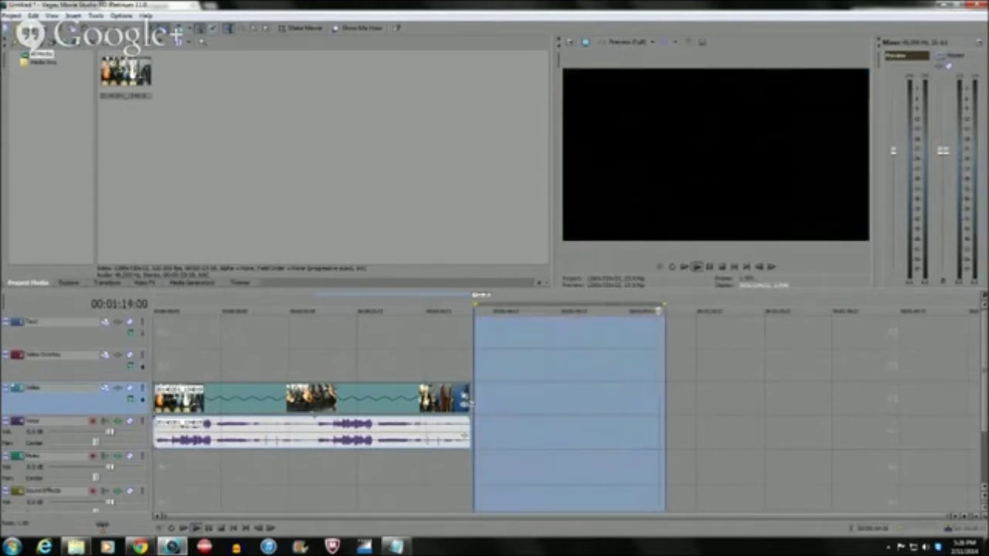
pyautogui.moveTo(467, 399); pyautogui.dragTo(810, 417)
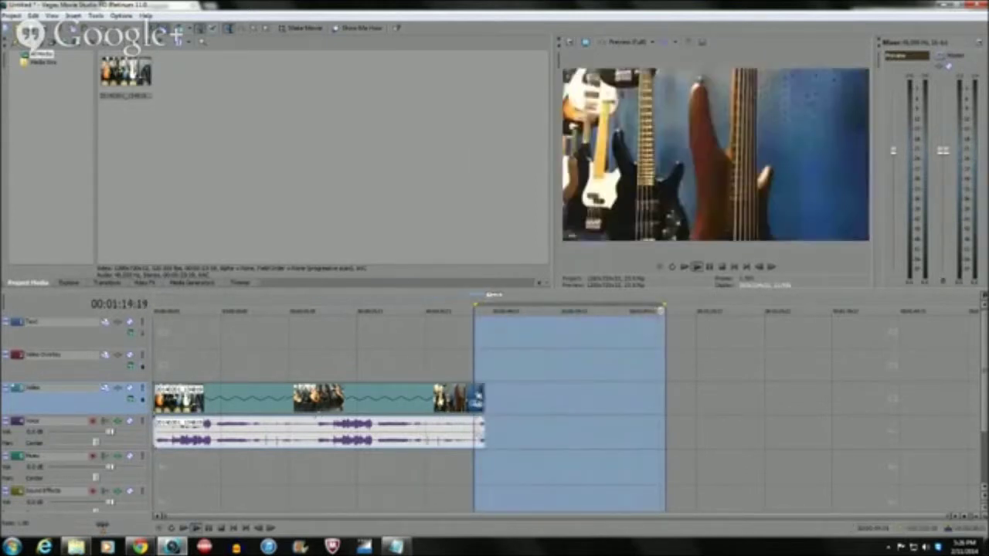